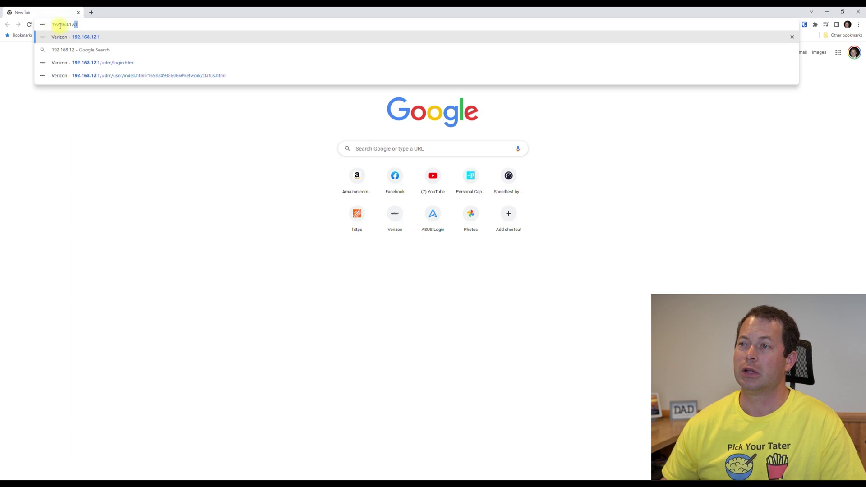
Step: Load the Verizon gateway sign-in page at 192.168.12.1 and enter the admin password
text(.)
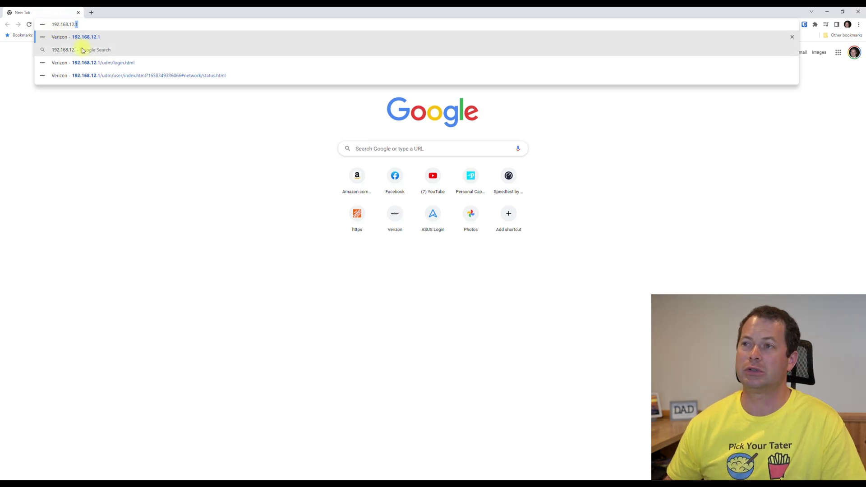
text(1)
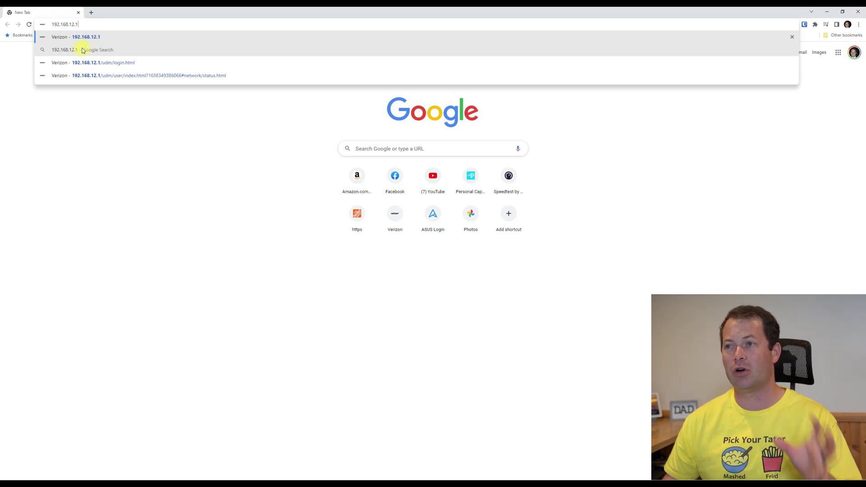
key(Return)
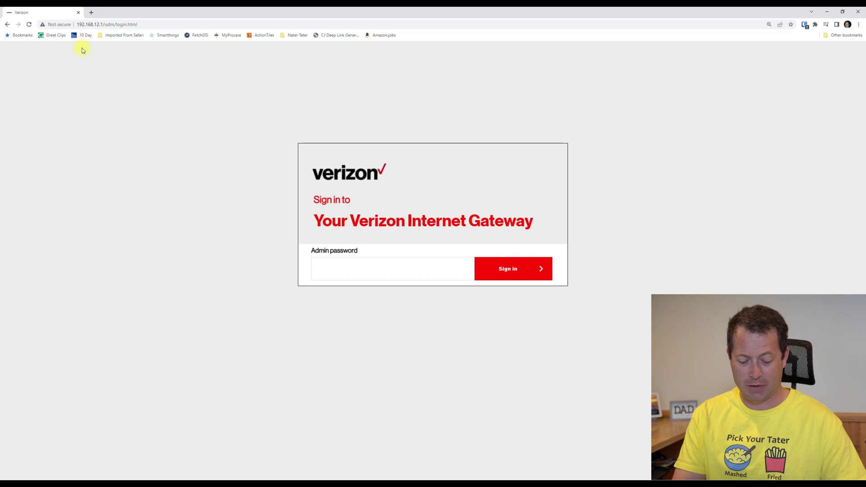
text(****)
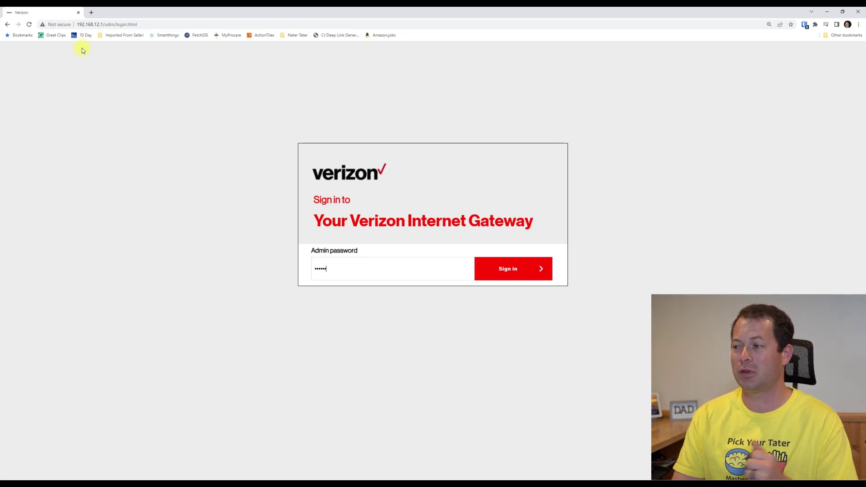
Step: Sign in and open Network > Network status, checking its Cellular section
key(Return)
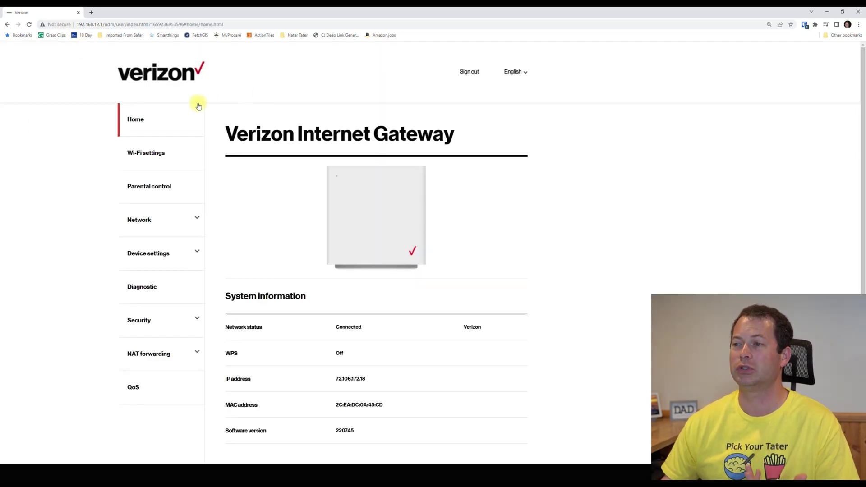
click(140, 226)
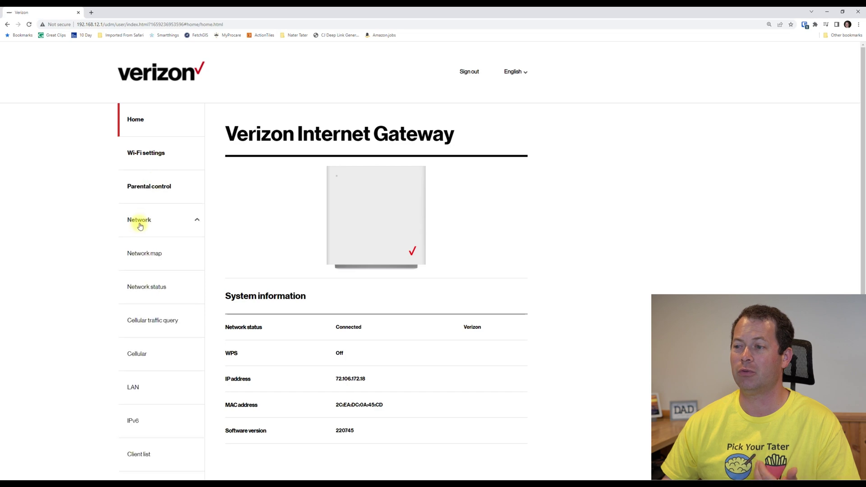
click(154, 288)
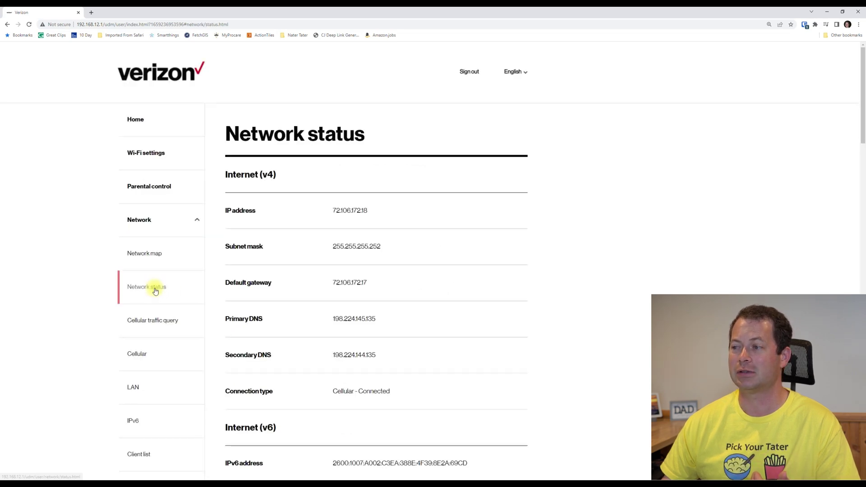
scroll(269, 252, down, 15)
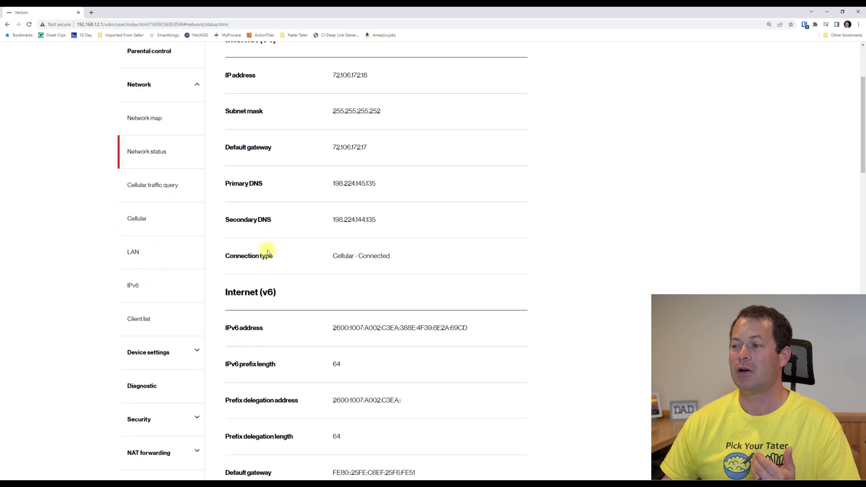
scroll(269, 248, up, 3)
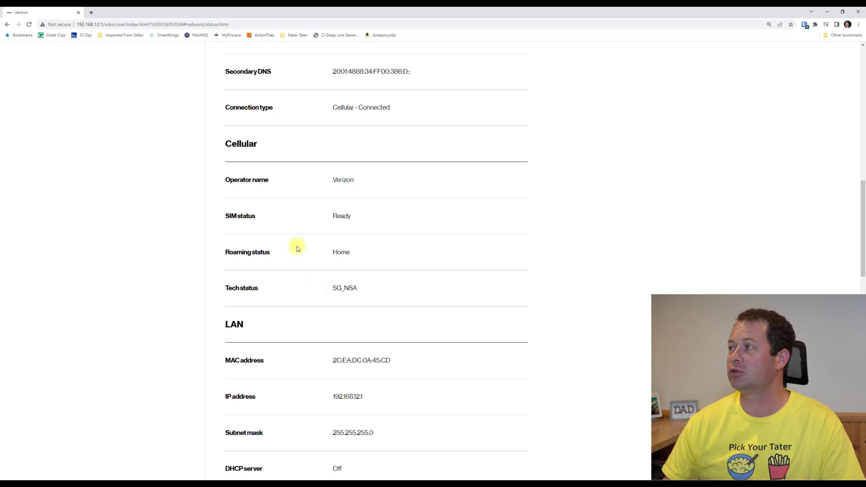
click(859, 25)
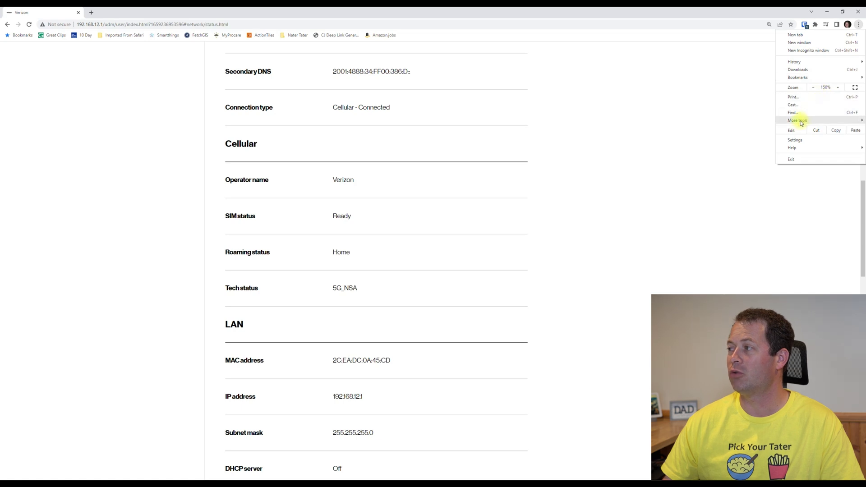
Step: Open Chrome Developer tools on the Elements panel beside the status page
mouse_move(801, 121)
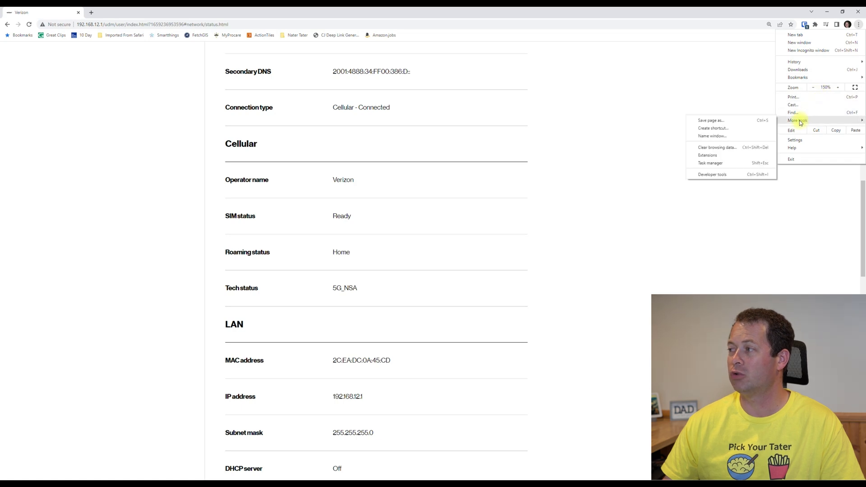
click(707, 175)
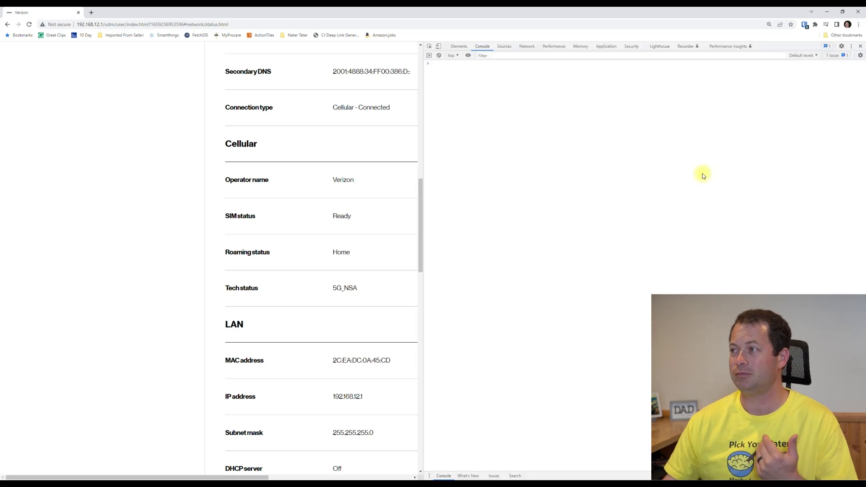
click(459, 47)
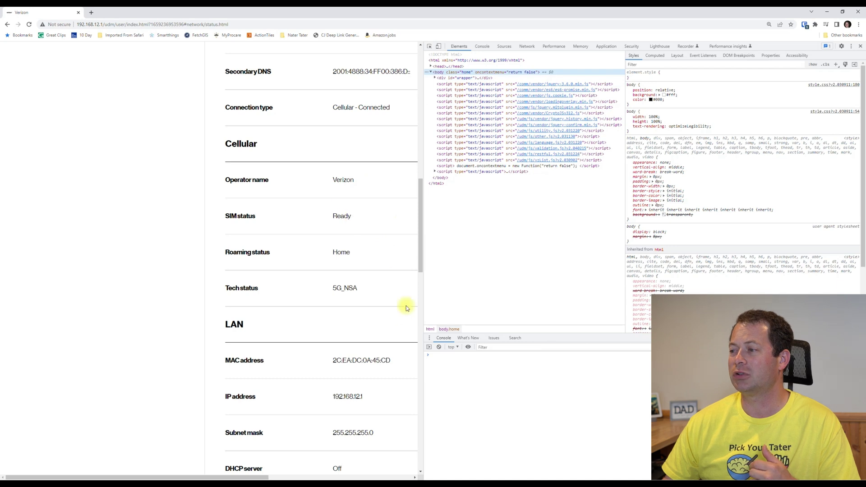
drag(149, 476, 242, 468)
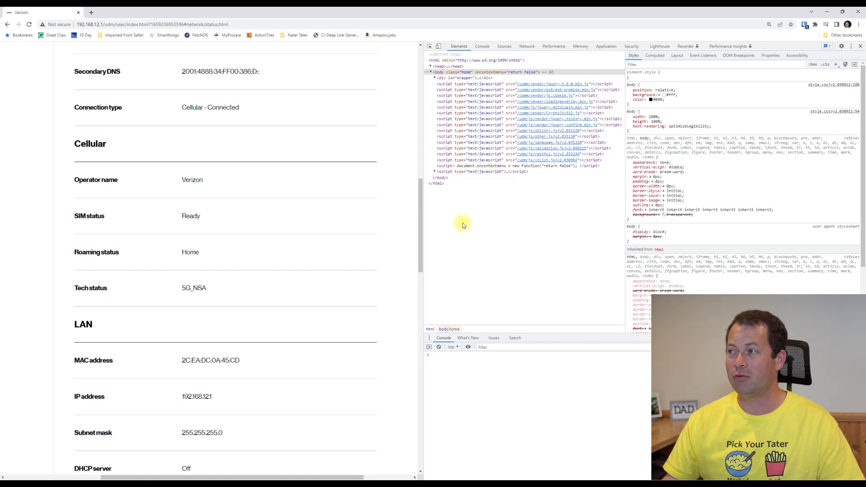
Step: Search the Elements tree for "signal" and select the Signal span
key(ctrl+f)
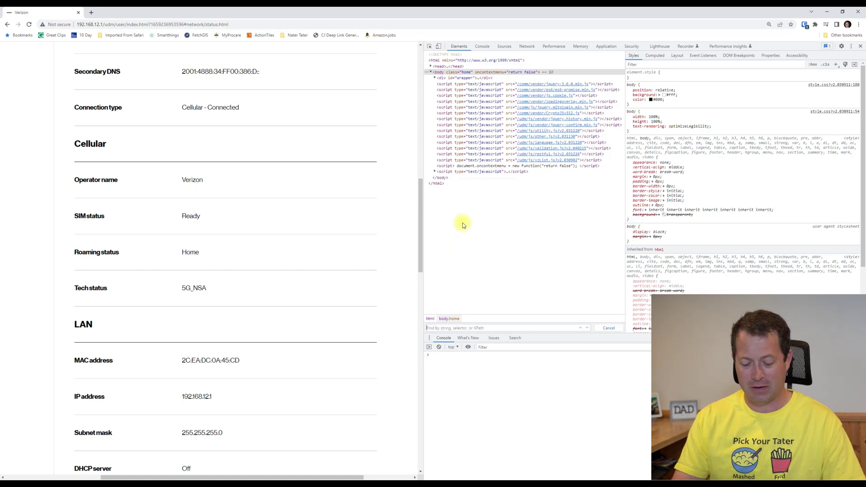
text(signal)
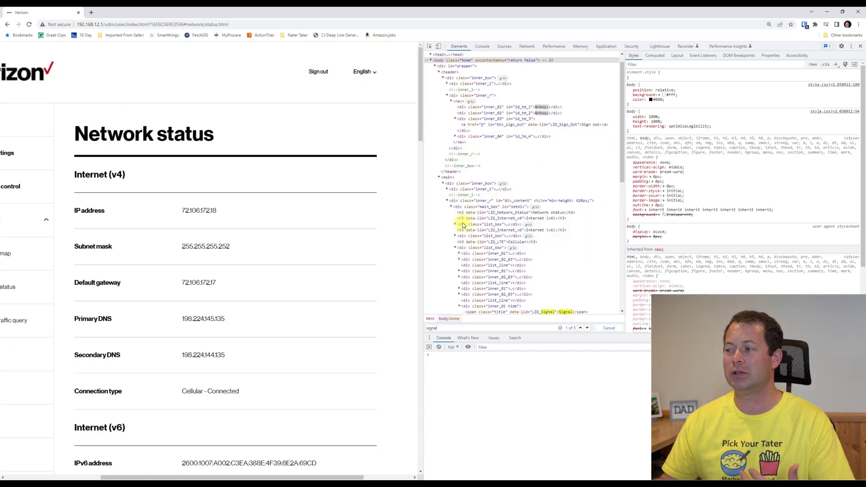
scroll(555, 255, down, 3)
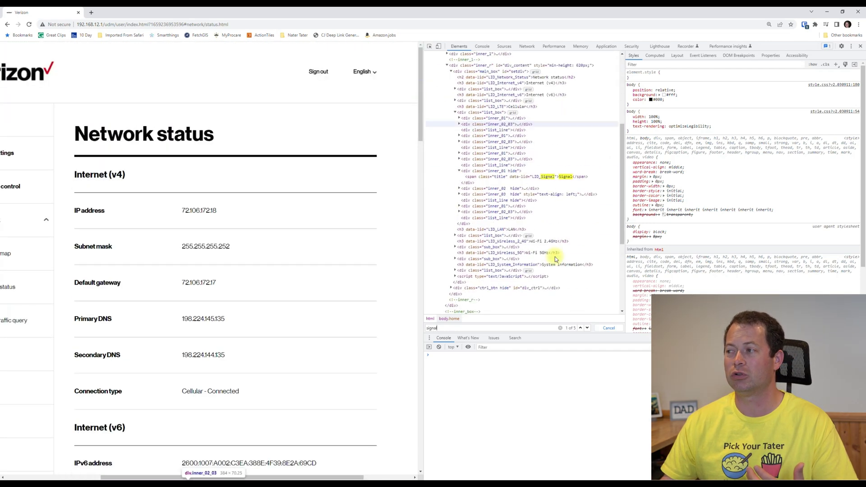
click(532, 178)
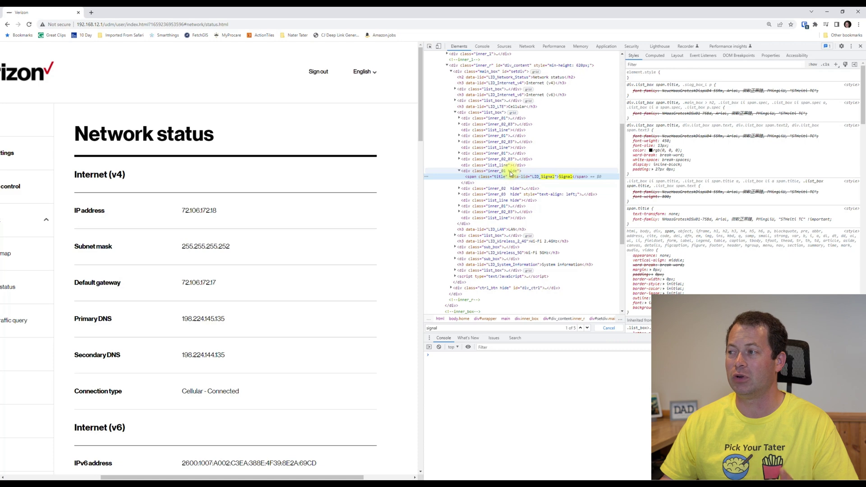
Step: Expand the inner_02 (LTE) and inner_03 (5G) blocks and select inner_02
click(459, 189)
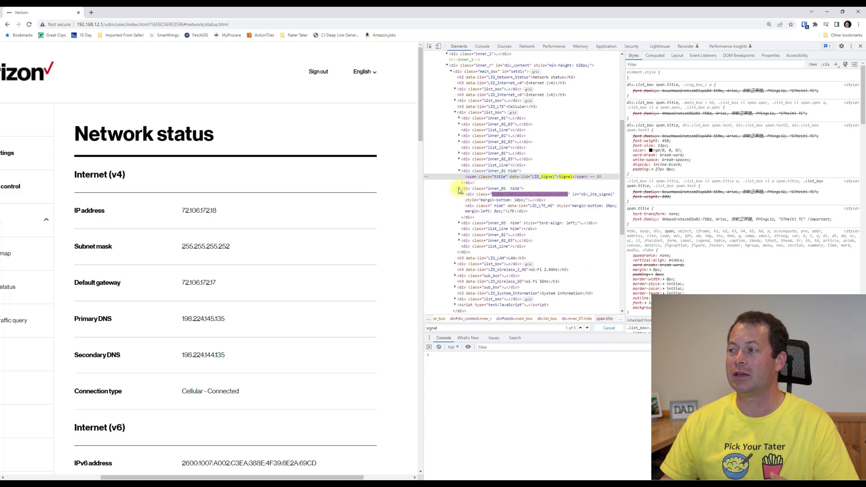
click(459, 223)
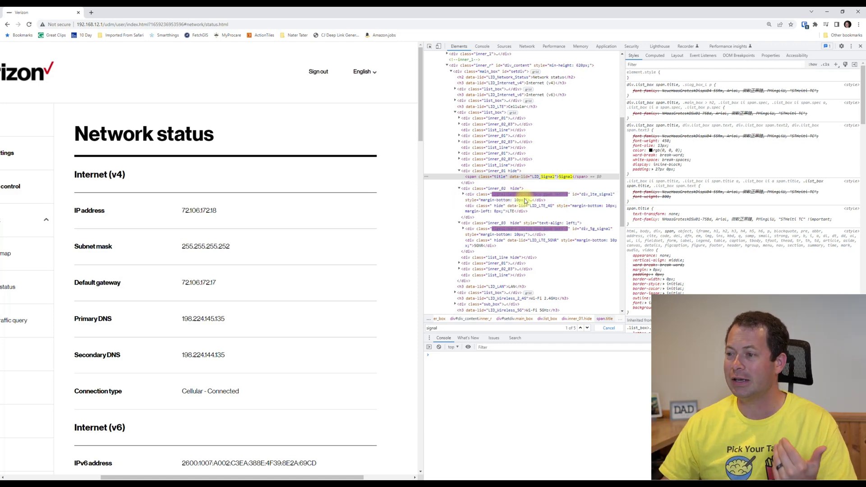
scroll(298, 293, down, 4)
scroll(298, 293, down, 12)
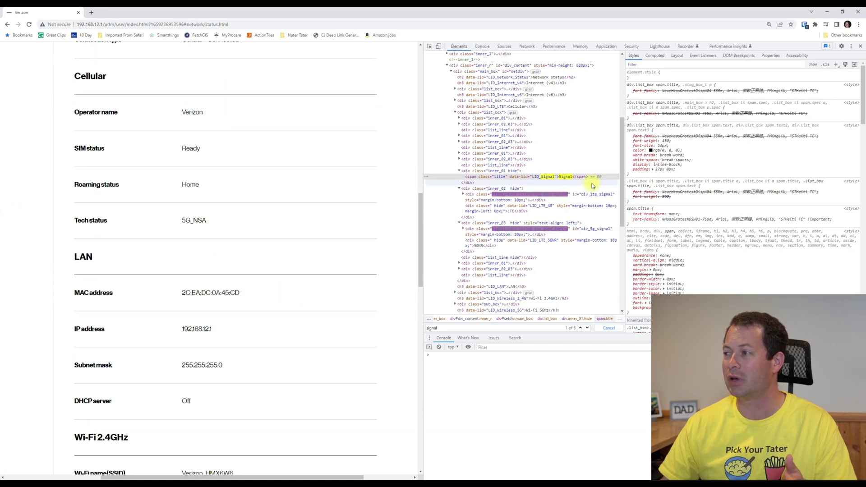
click(511, 189)
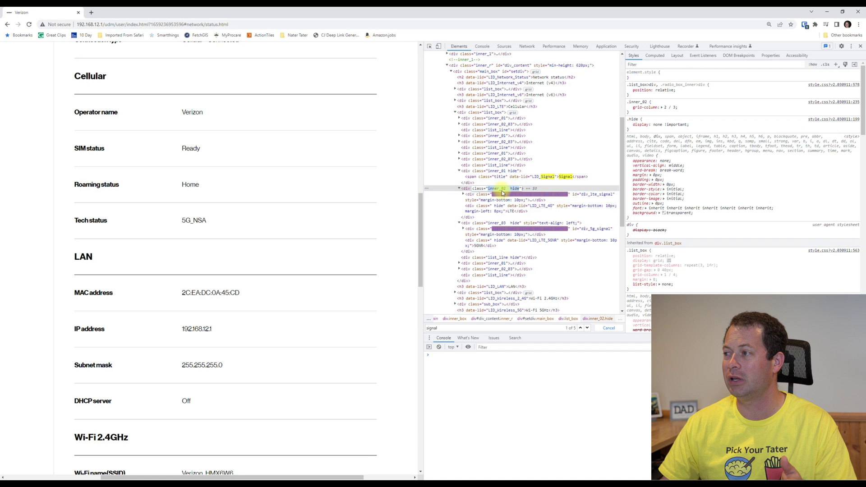
Step: Remove "hide" from the inner_02 div's class to reveal the four-bar LTE indicator
double_click(507, 190)
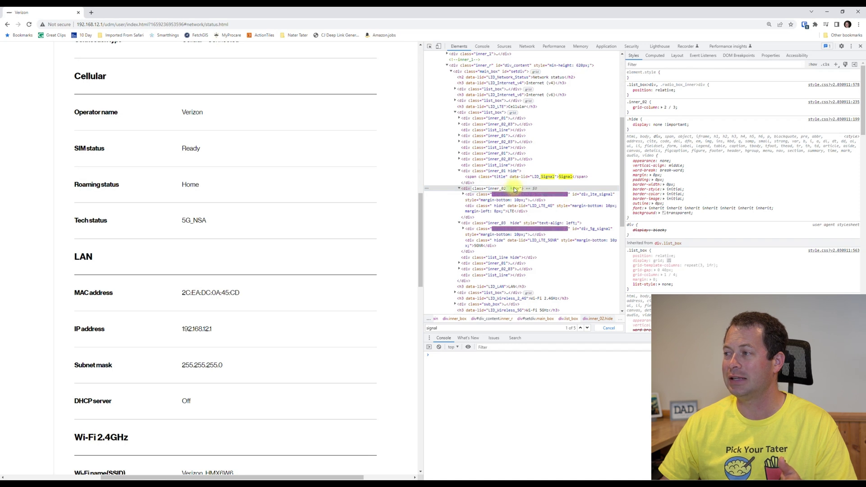
double_click(518, 190)
key(BackSpace)
key(BackSpace)
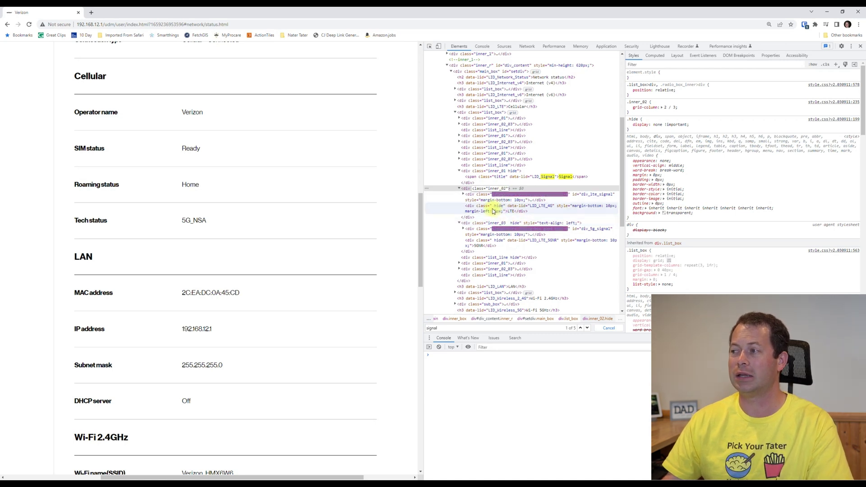
key(Return)
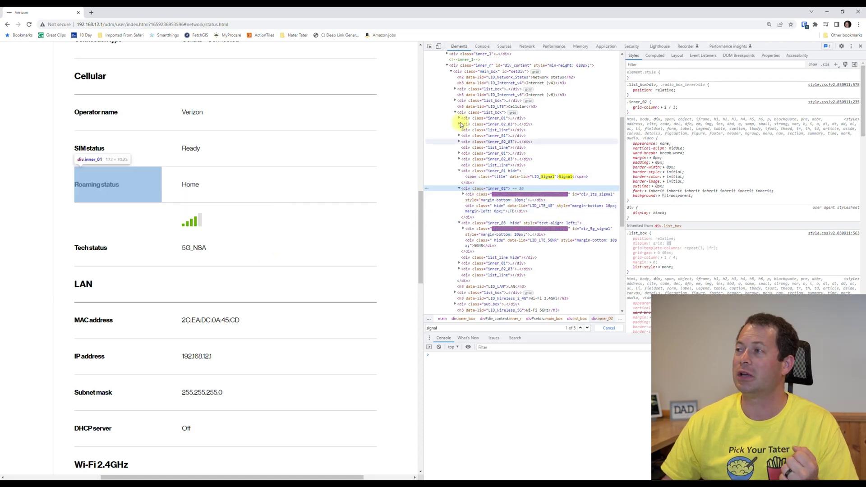
Step: Run a console script stripping every "hide" from body and head HTML, revealing LTE and 5GNR bars
click(481, 46)
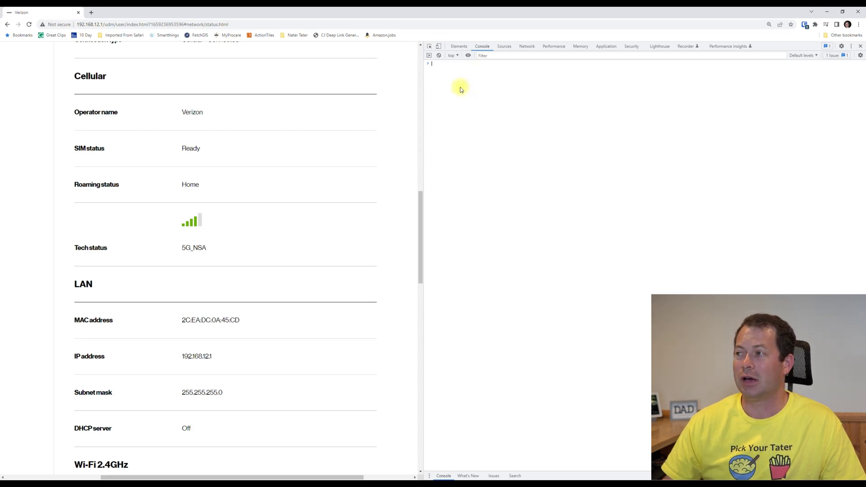
text(document.body.innerHTML = document.body.innerHTML.replace(/hide/g, "") document.head.innerHTML = document.head.innerHTML.replace(/hide/g, ""))
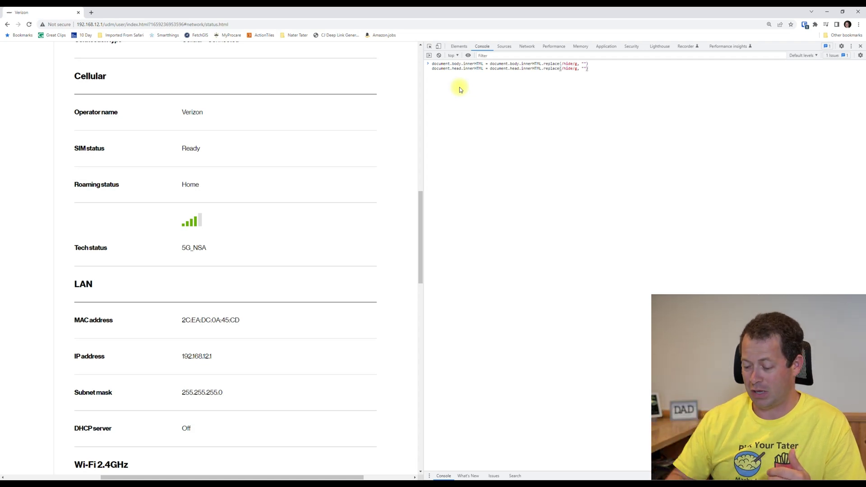
key(Return)
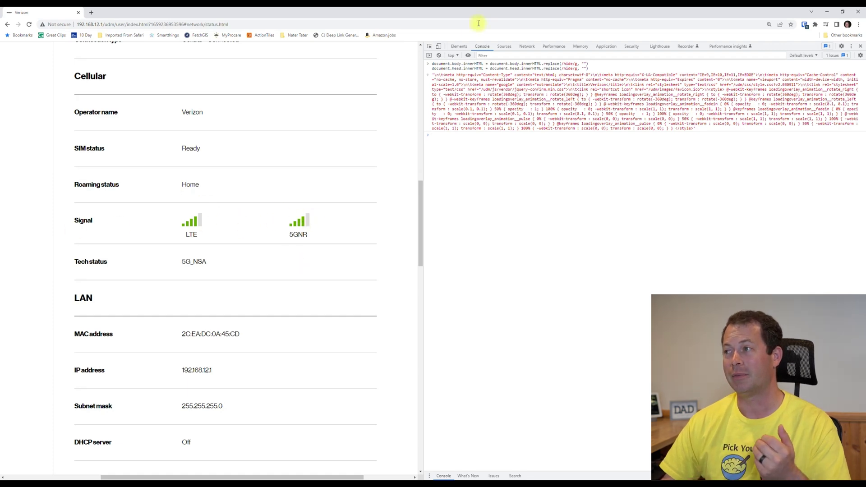
click(458, 46)
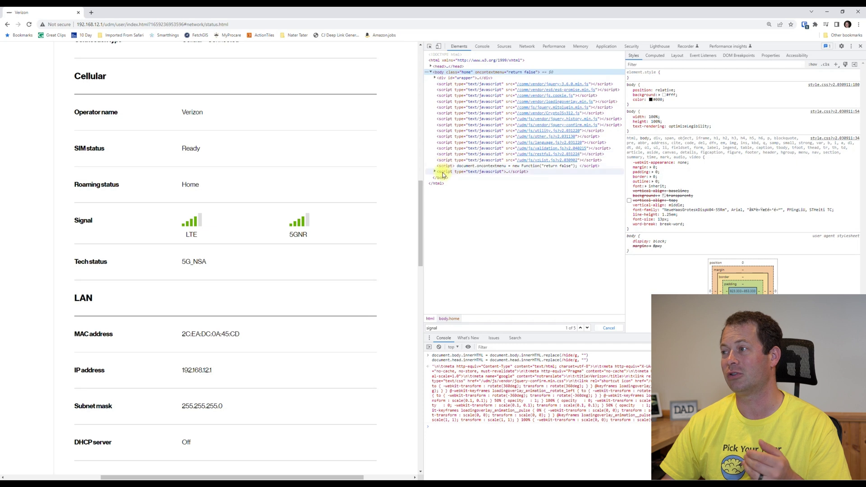